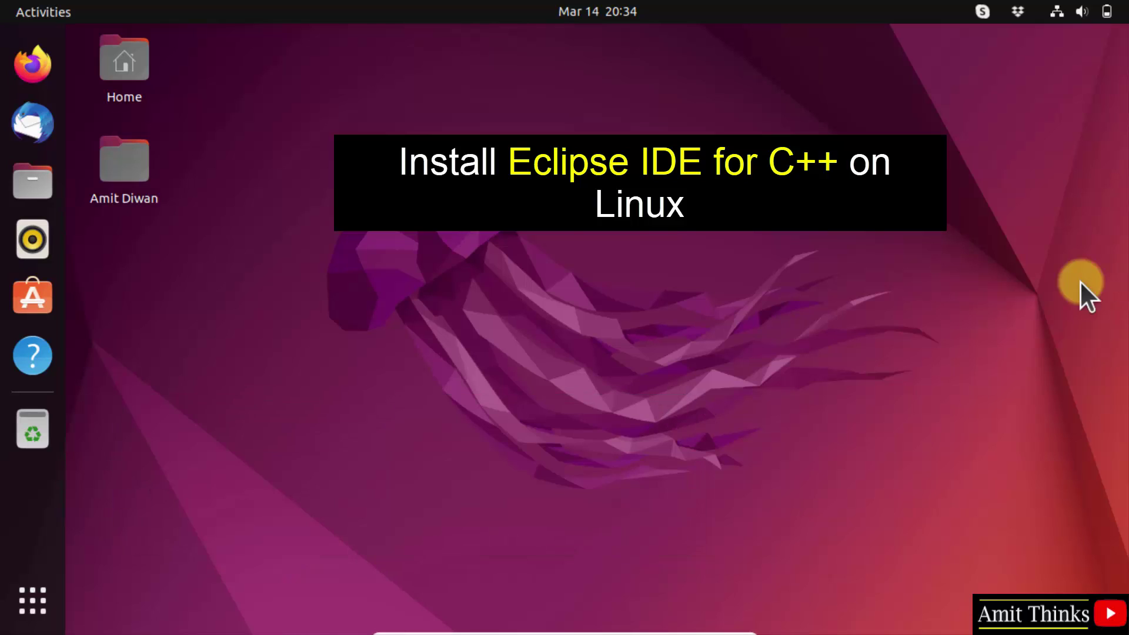
Search Google for 'eclipse' in Firefox and open the eclipse.org result.
left_click(51, 54)
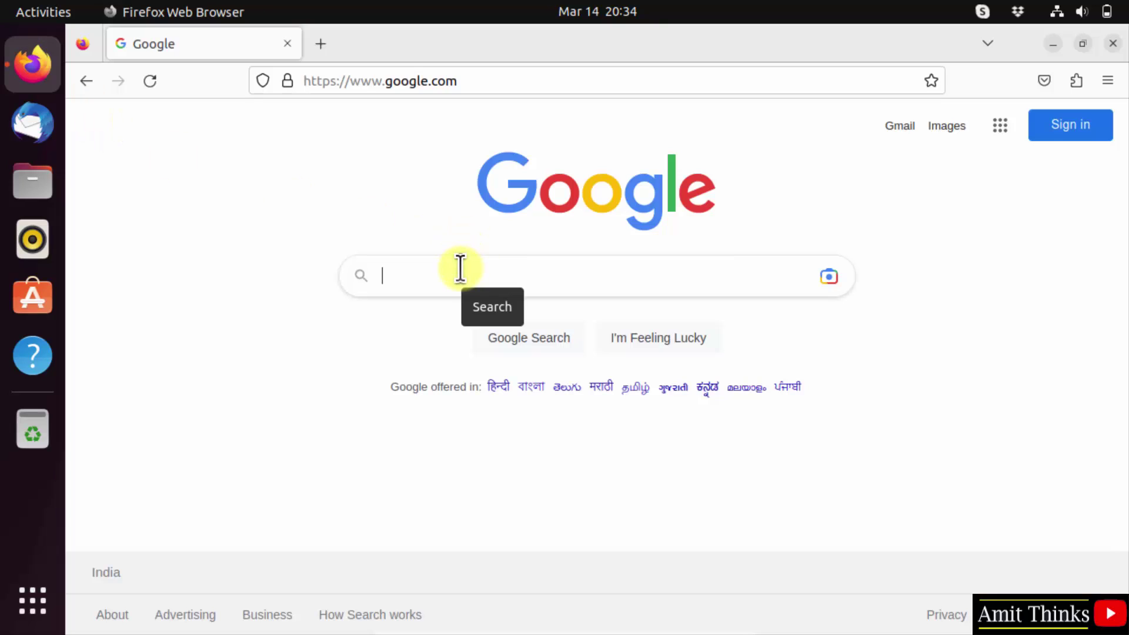
type("eclipse")
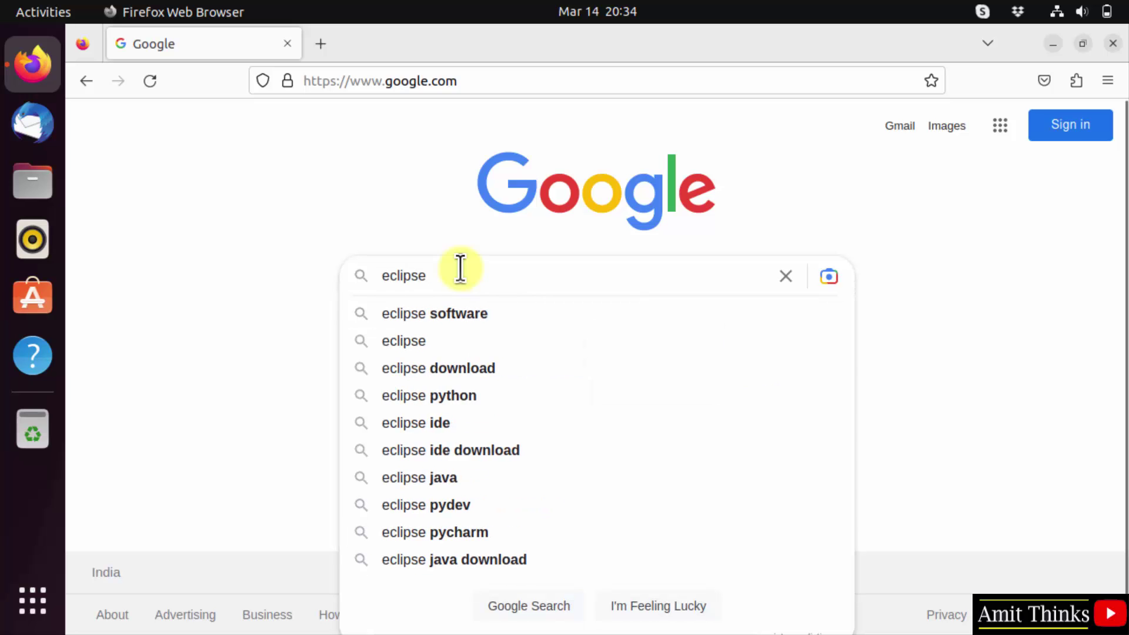
key("Return")
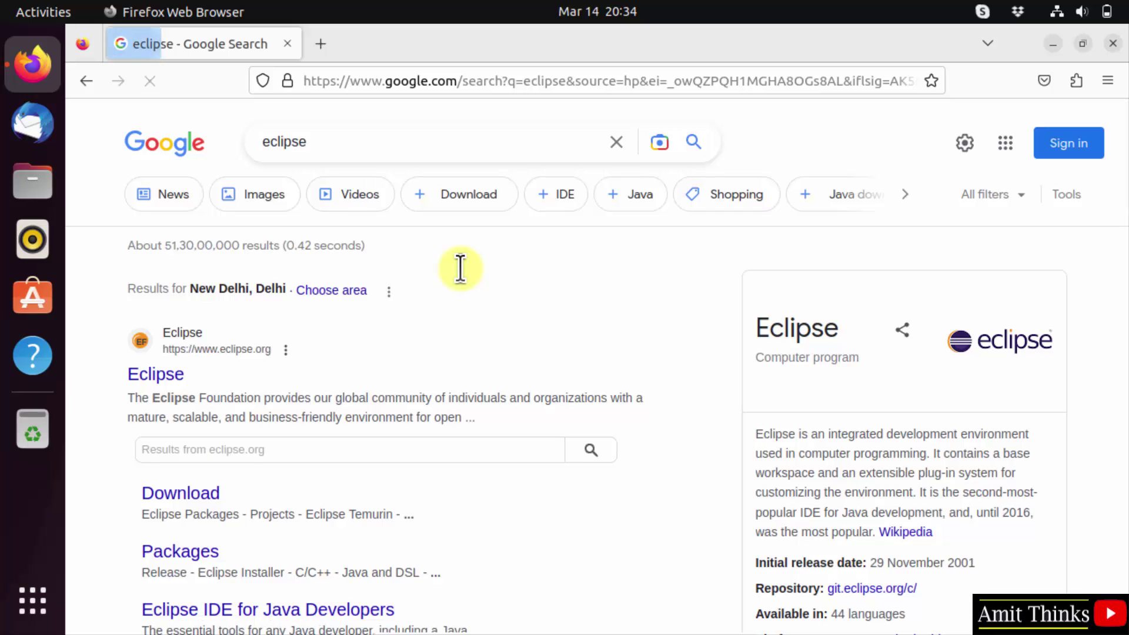
scroll(183, 378, "down", 3)
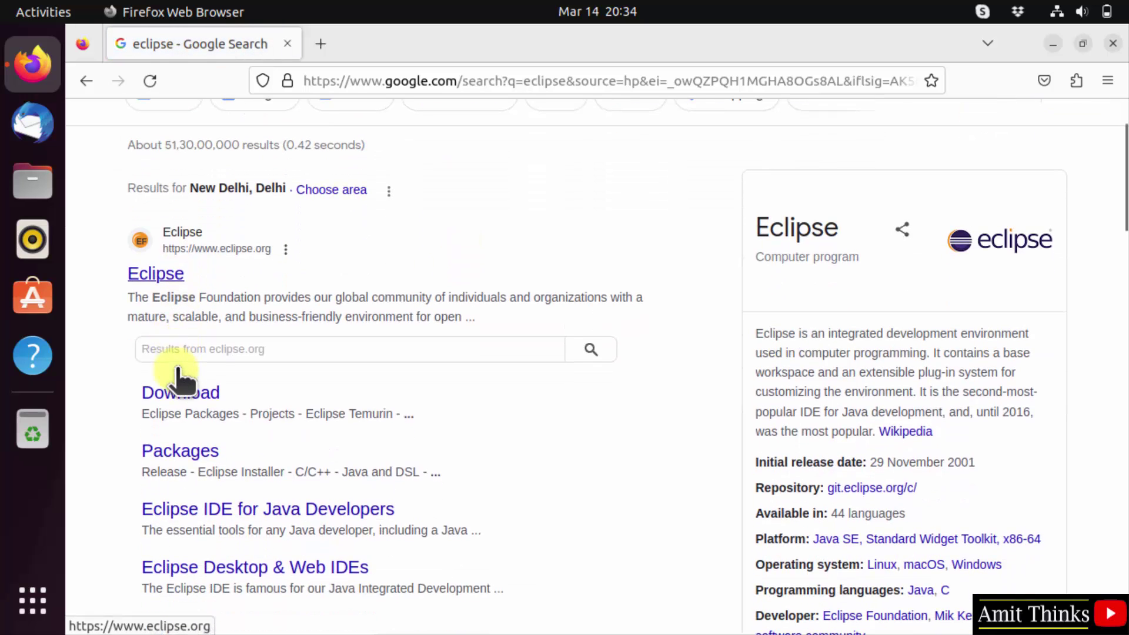
left_click(168, 277)
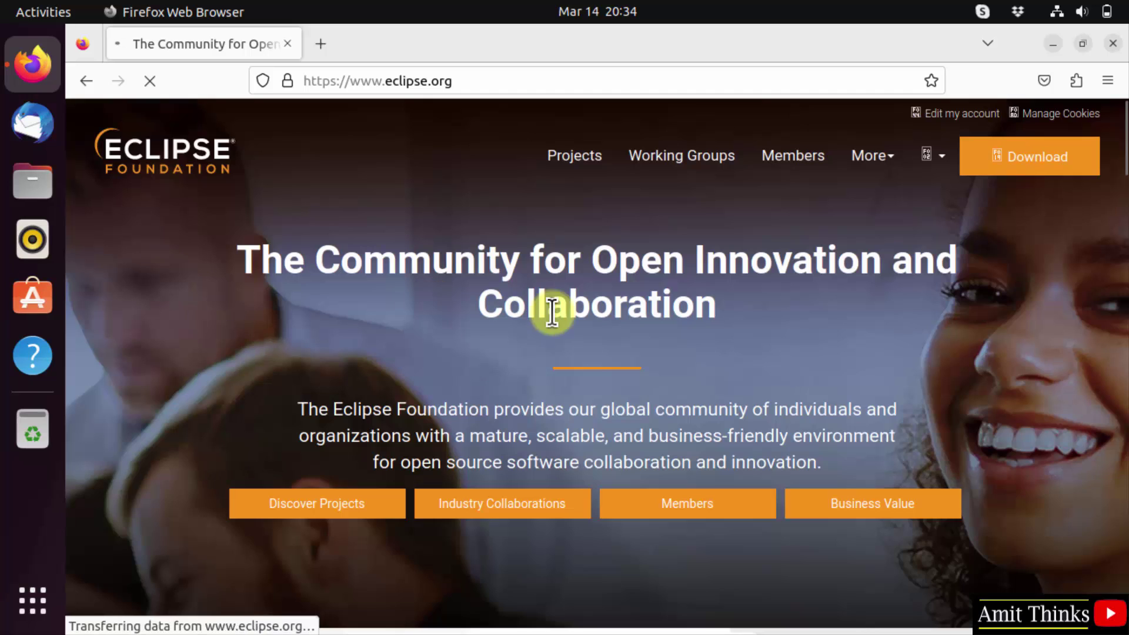
Decline the cookie notice and download the Eclipse IDE 2022-12 installer for x86_64 from eclipse.org.
left_click(1050, 168)
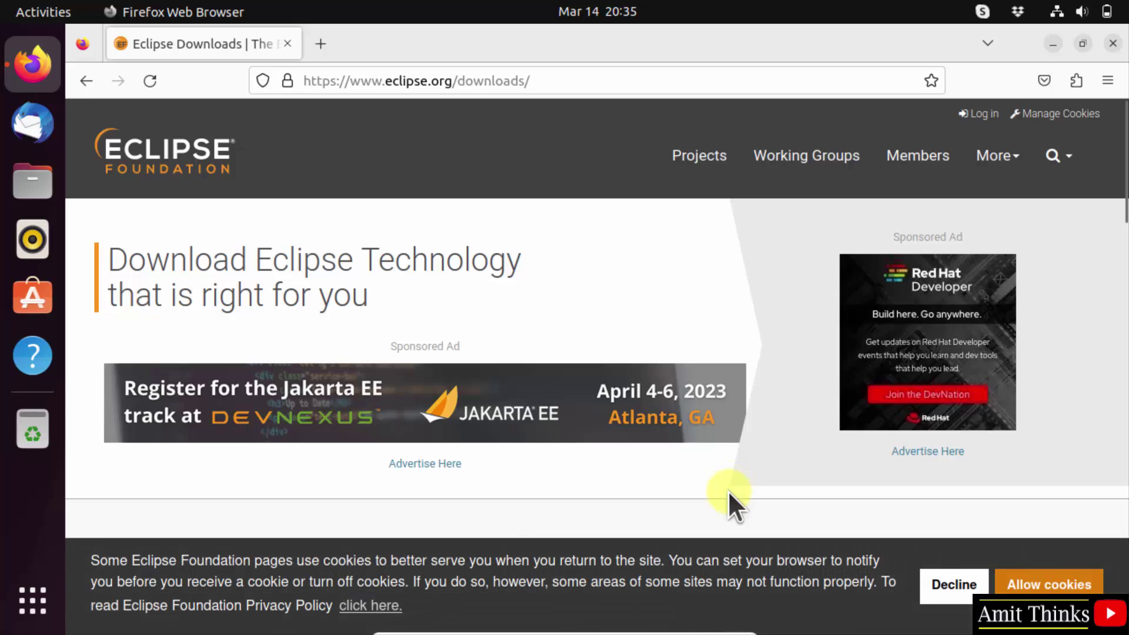
scroll(729, 490, "down", 5)
scroll(728, 490, "down", 1)
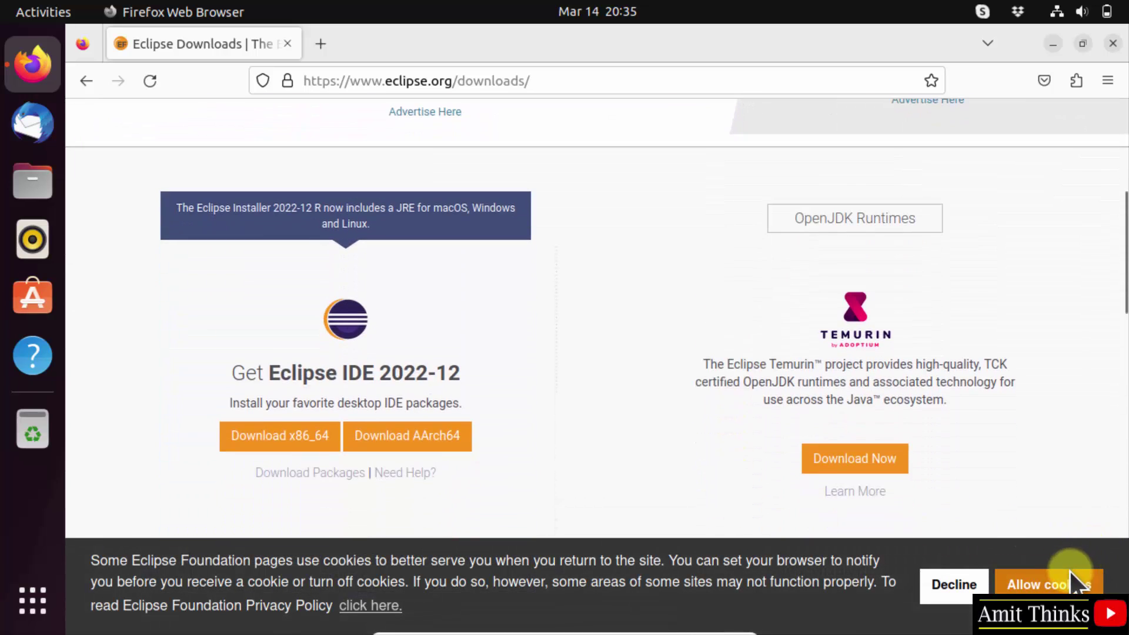
left_click(953, 582)
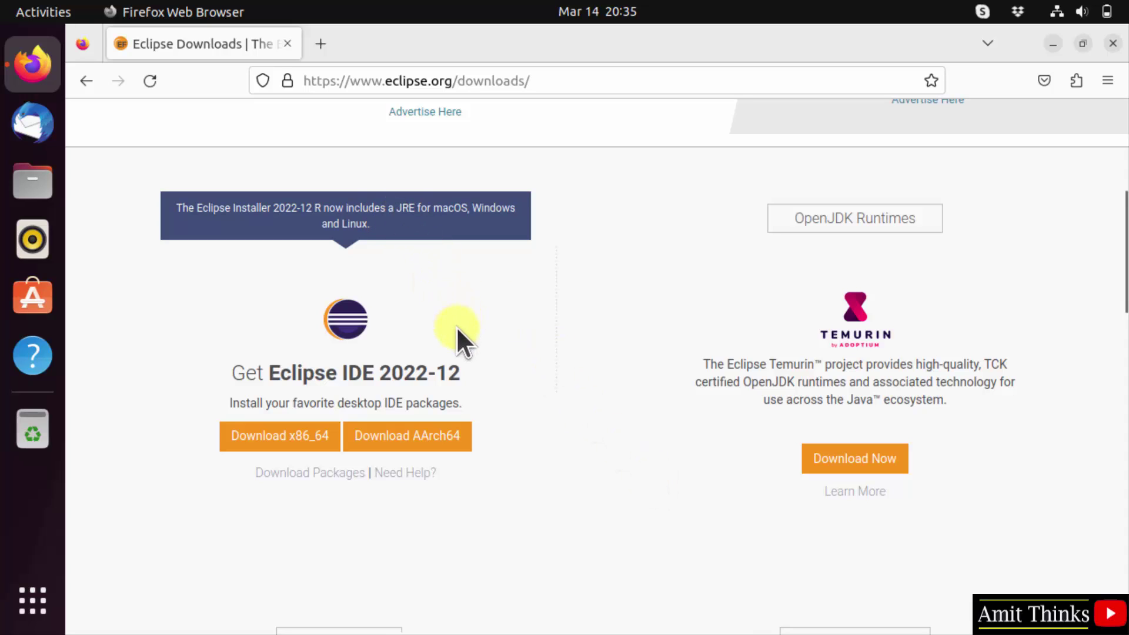
left_click(292, 437)
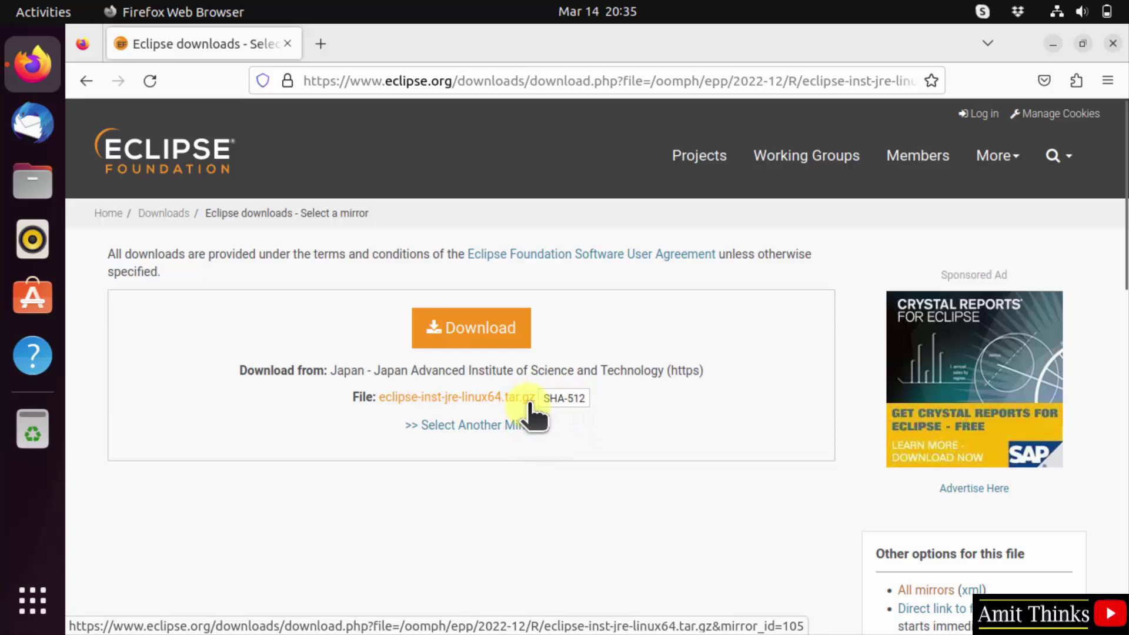
left_click(516, 323)
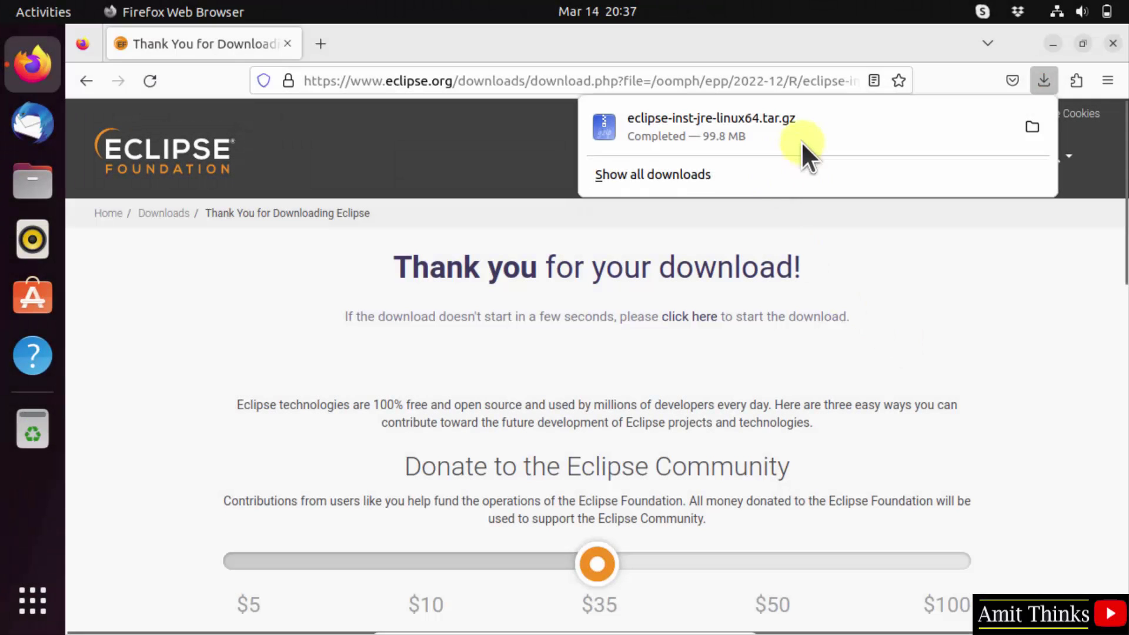
Show the finished eclipse-inst-jre-linux64.tar.gz download in its Downloads folder.
right_click(825, 133)
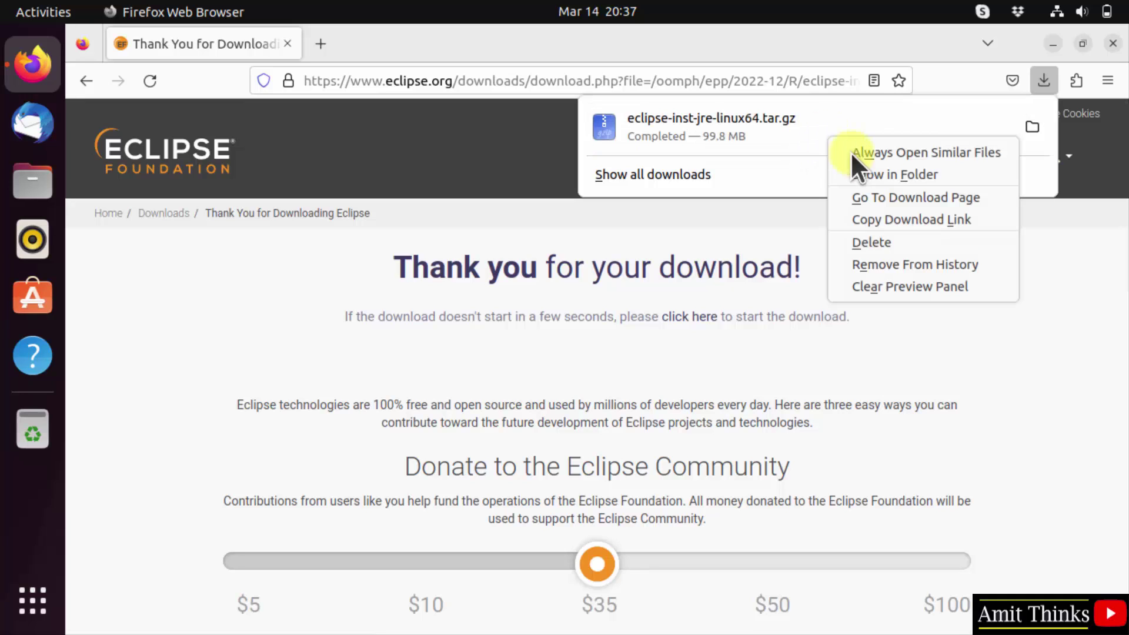
left_click(890, 172)
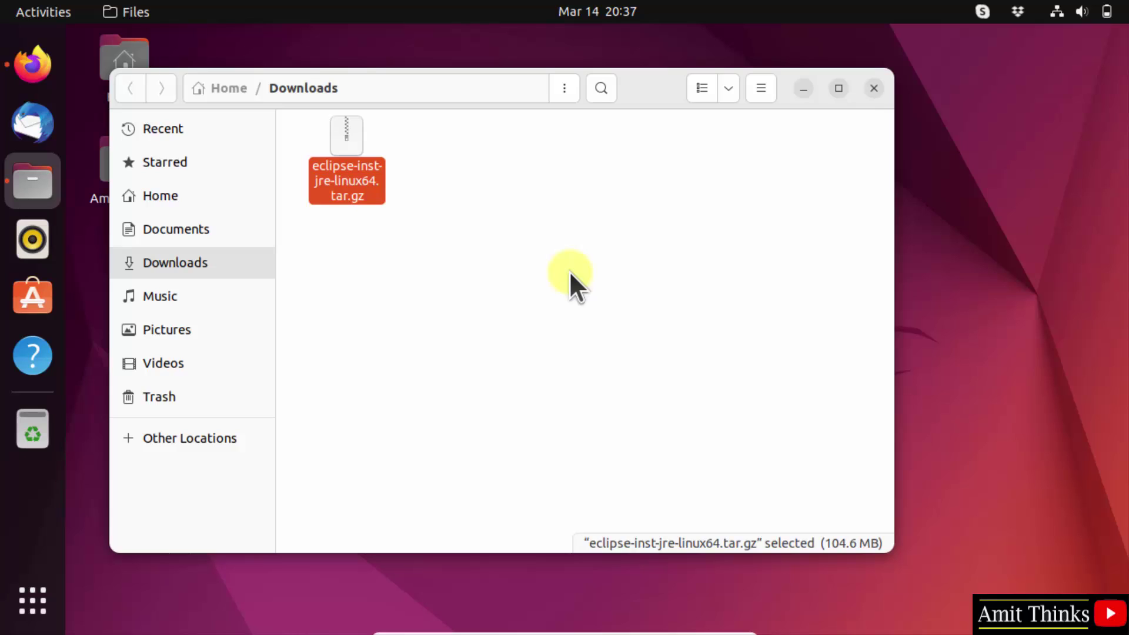
Extract eclipse-inst-jre-linux64.tar.gz in Downloads, then move the tar.gz to Trash.
right_click(361, 182)
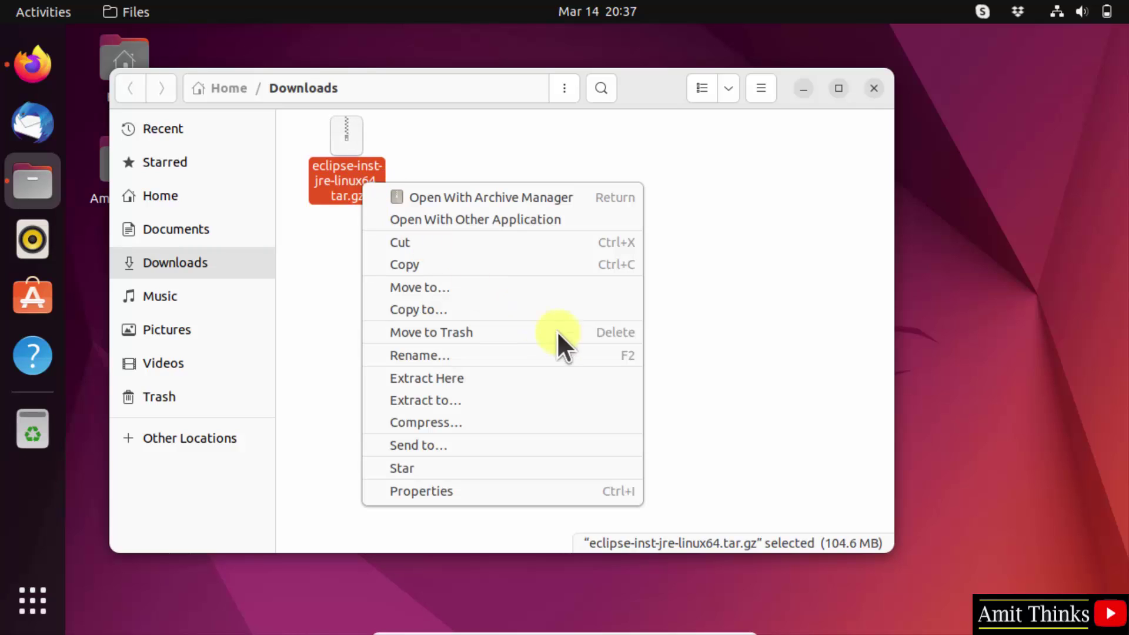
left_click(540, 378)
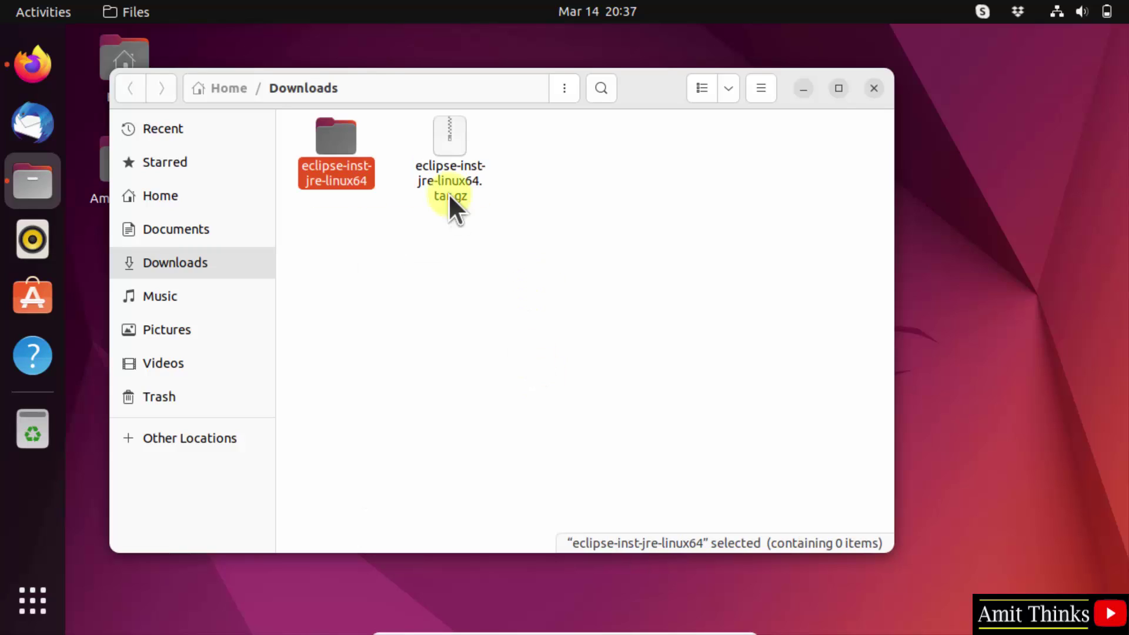
right_click(471, 165)
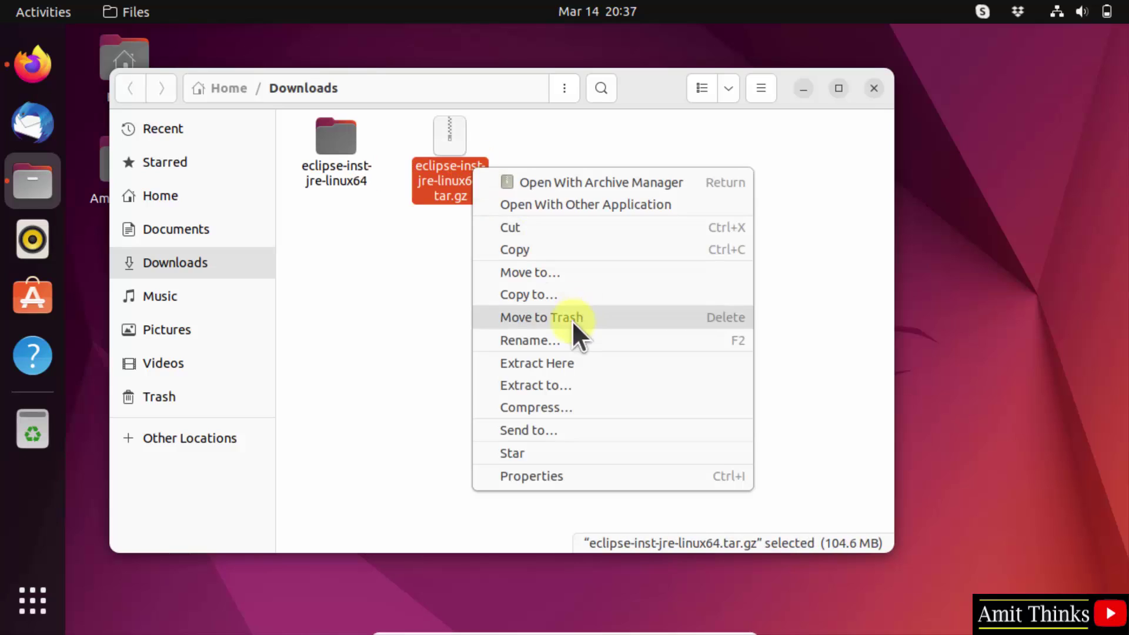
left_click(593, 318)
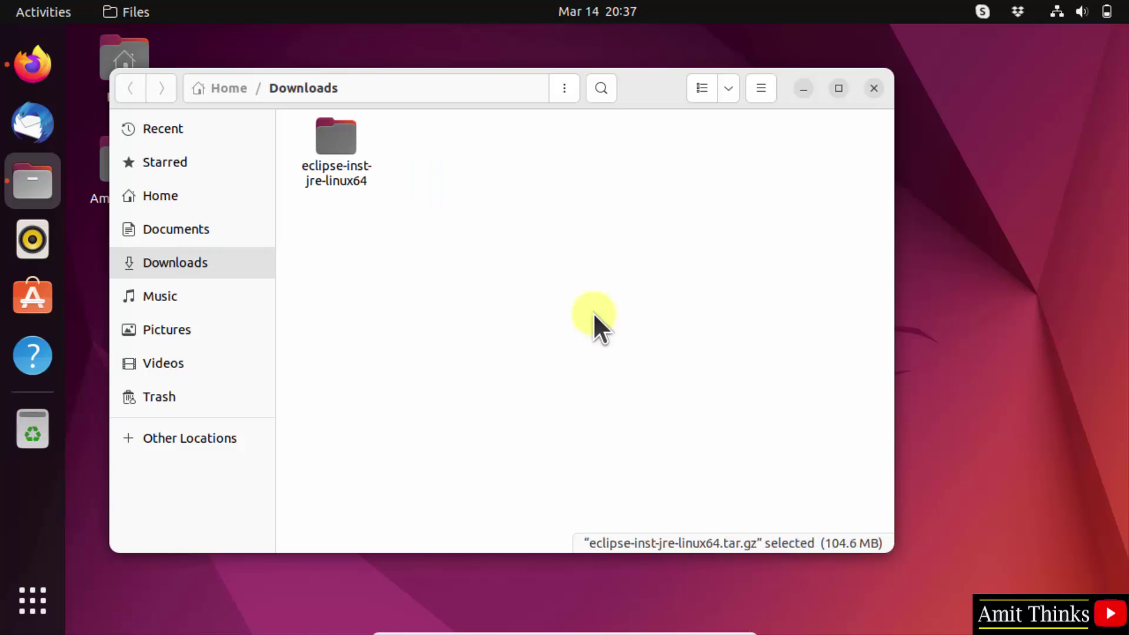
Open eclipse-inst-jre-linux64/eclipse-installer and start a Terminal in that folder.
left_click(365, 179)
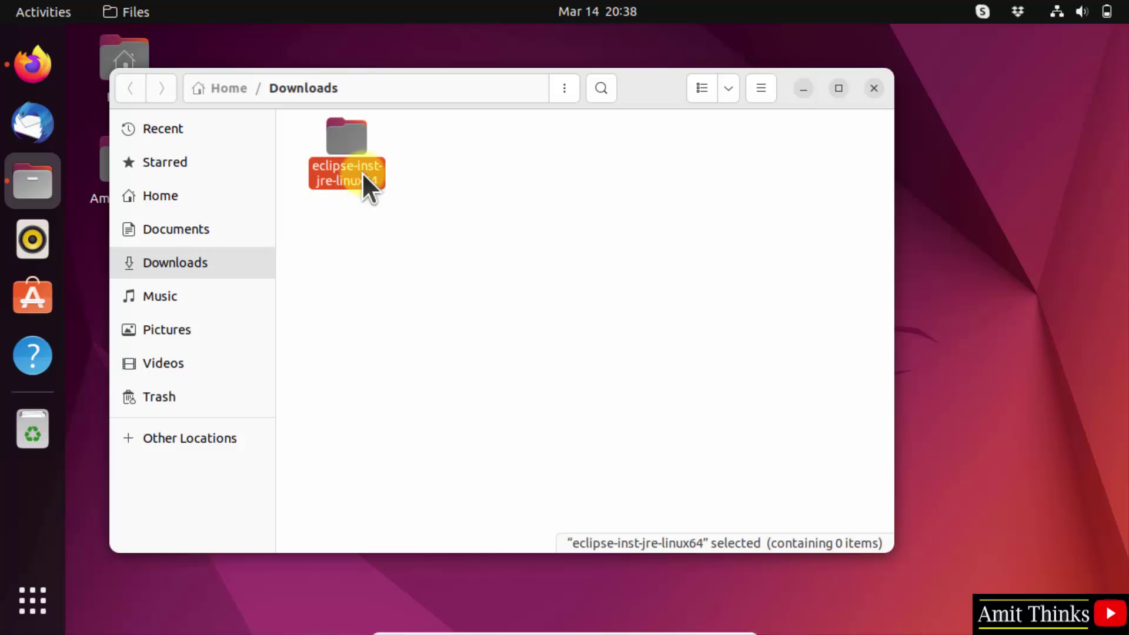
double_click(353, 140)
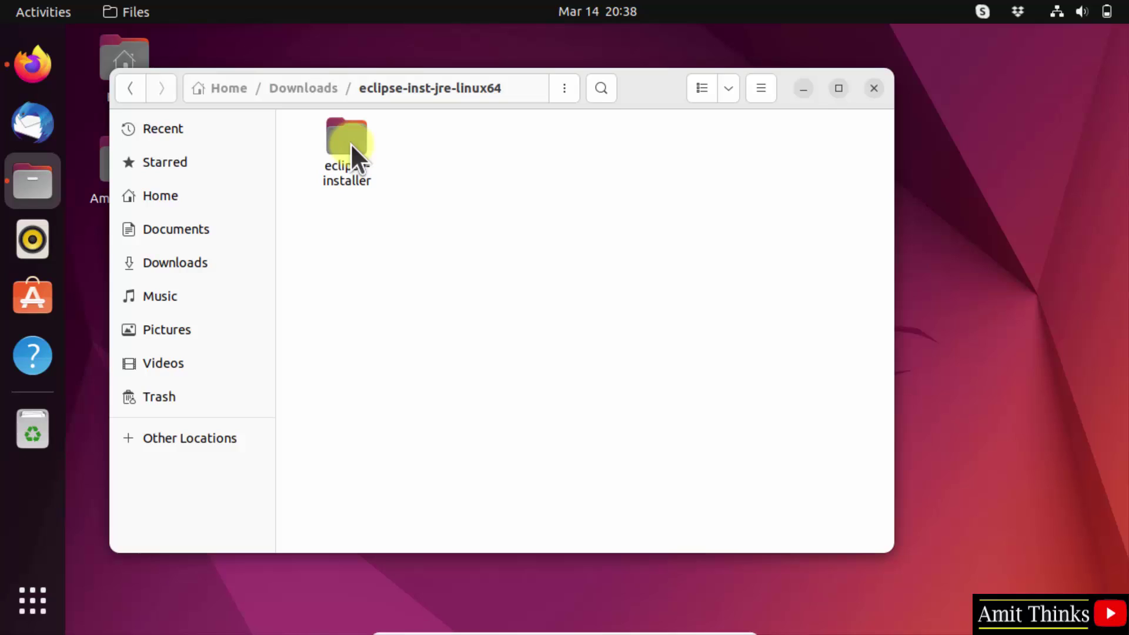
left_click(351, 143)
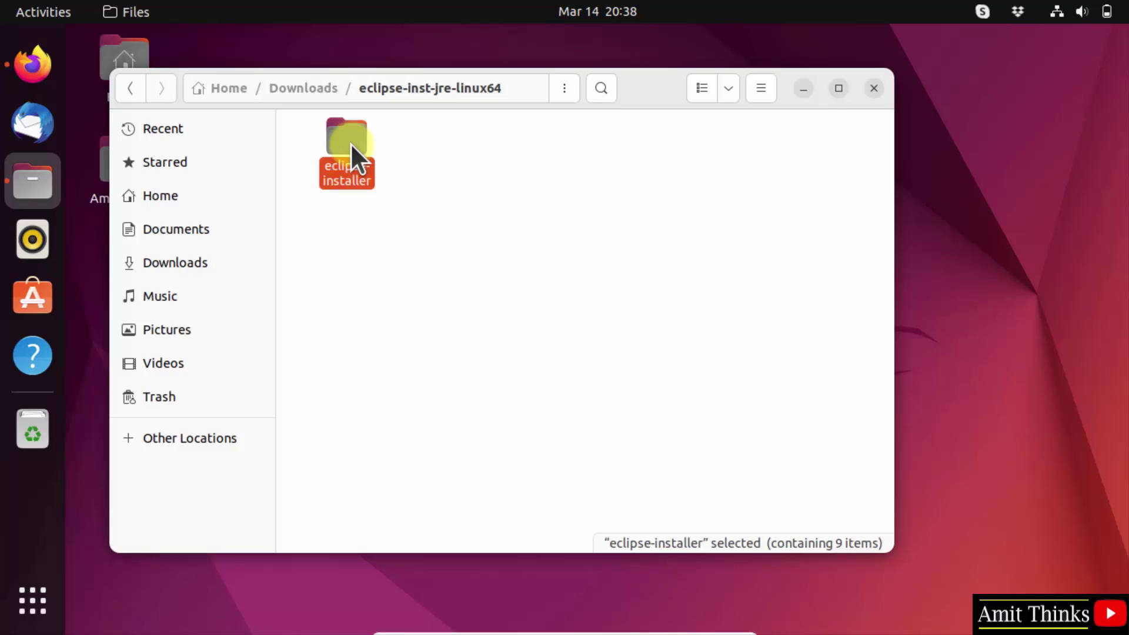
double_click(350, 143)
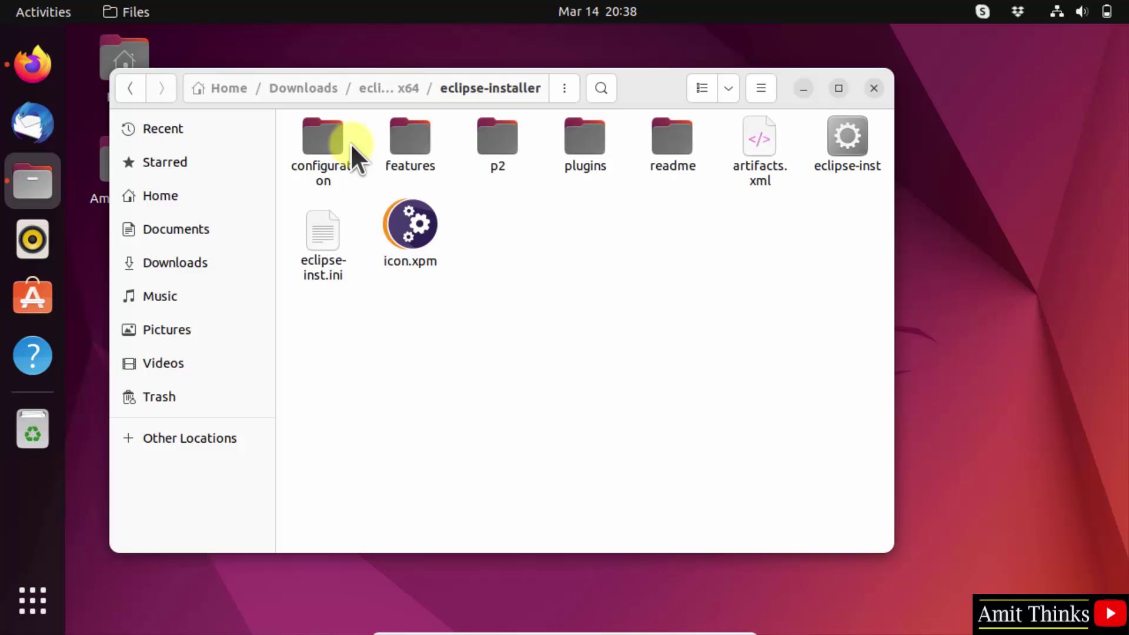
right_click(576, 289)
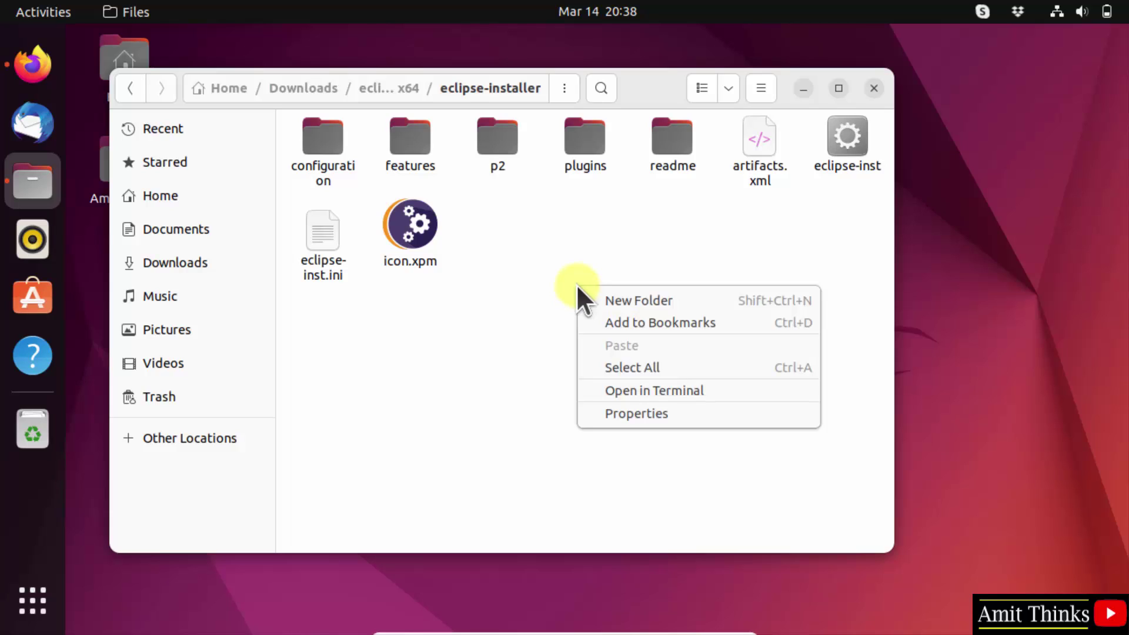
left_click(713, 386)
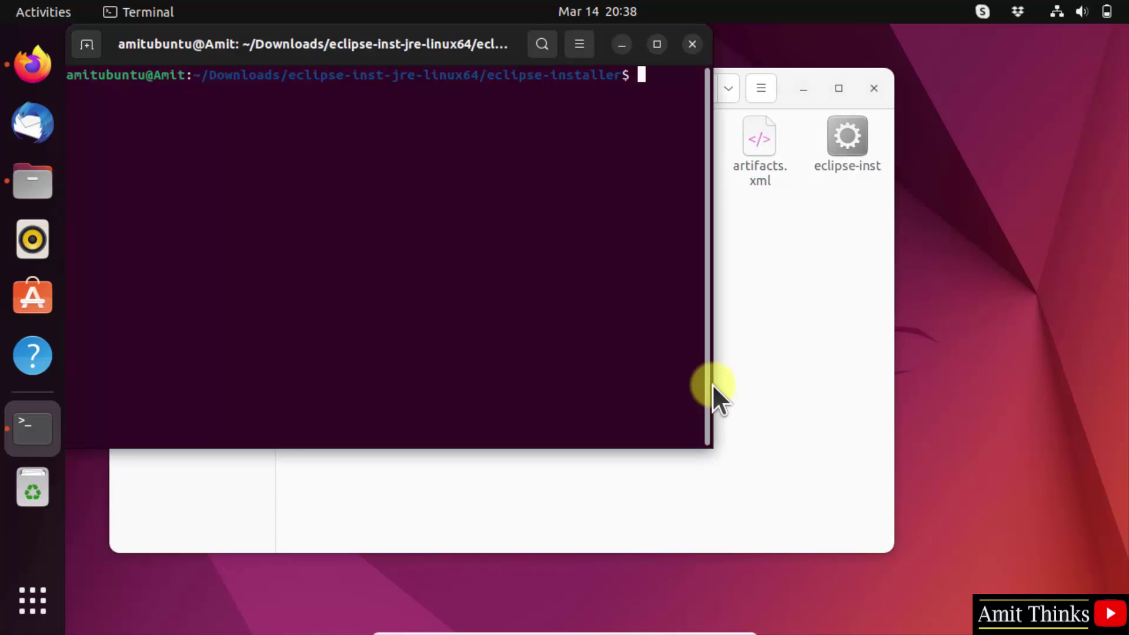
Run ./eclipse-inst in the terminal to start the Eclipse Installer.
left_click_drag(376, 44, 575, 212)
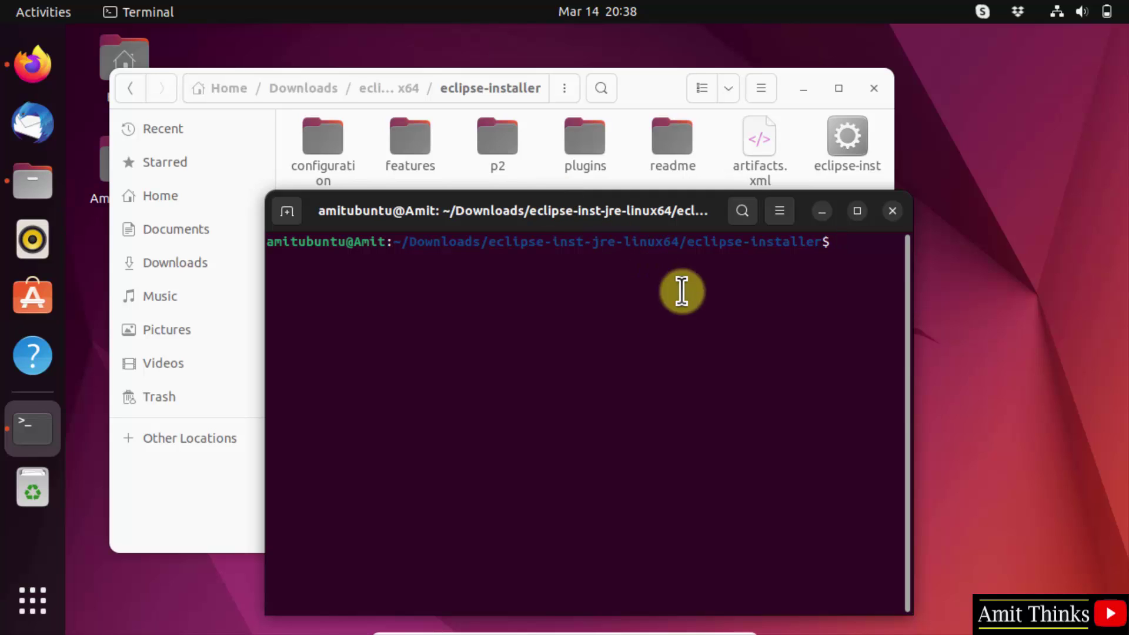
type("./eclipse-inst")
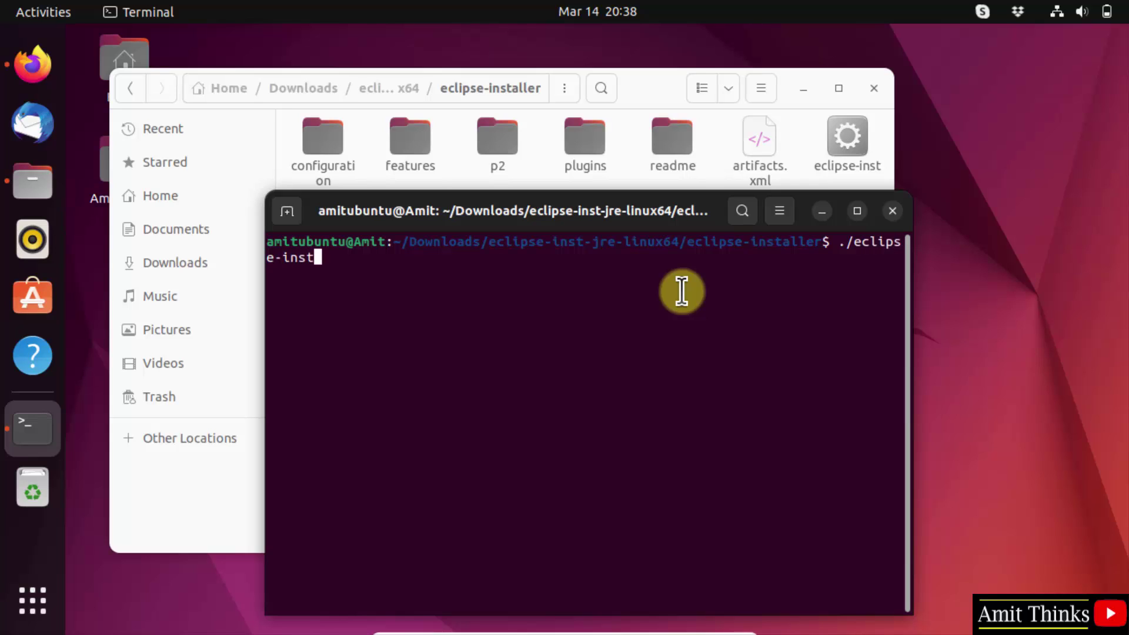
key("Return")
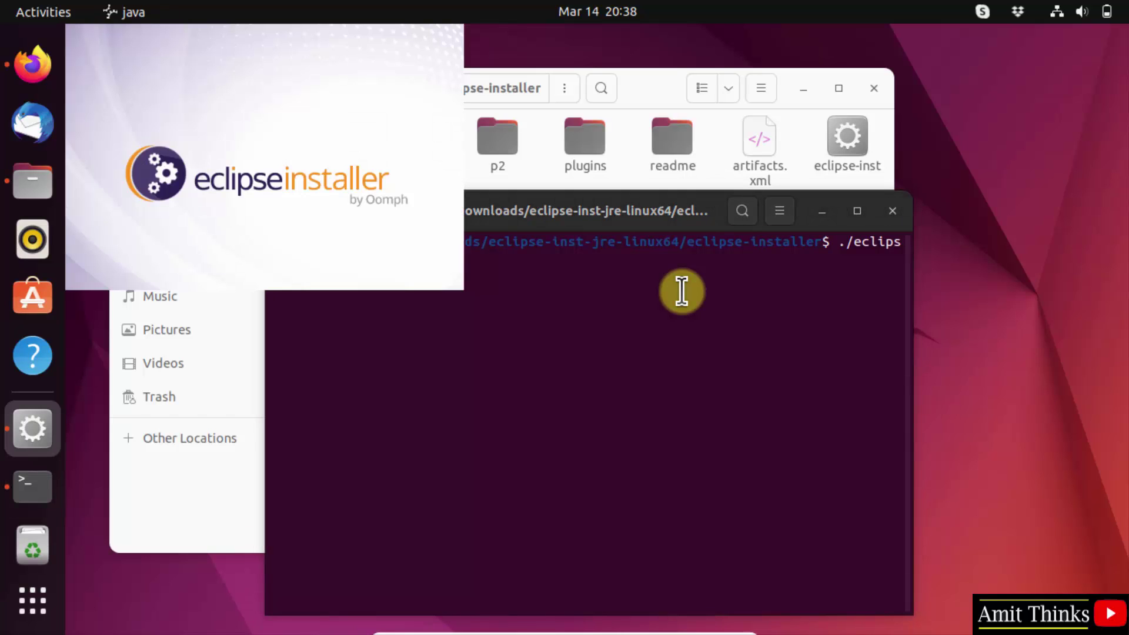
left_click(823, 210)
Select Eclipse IDE for C/C++ Developers and keep the Java 19 VM.
left_click(805, 85)
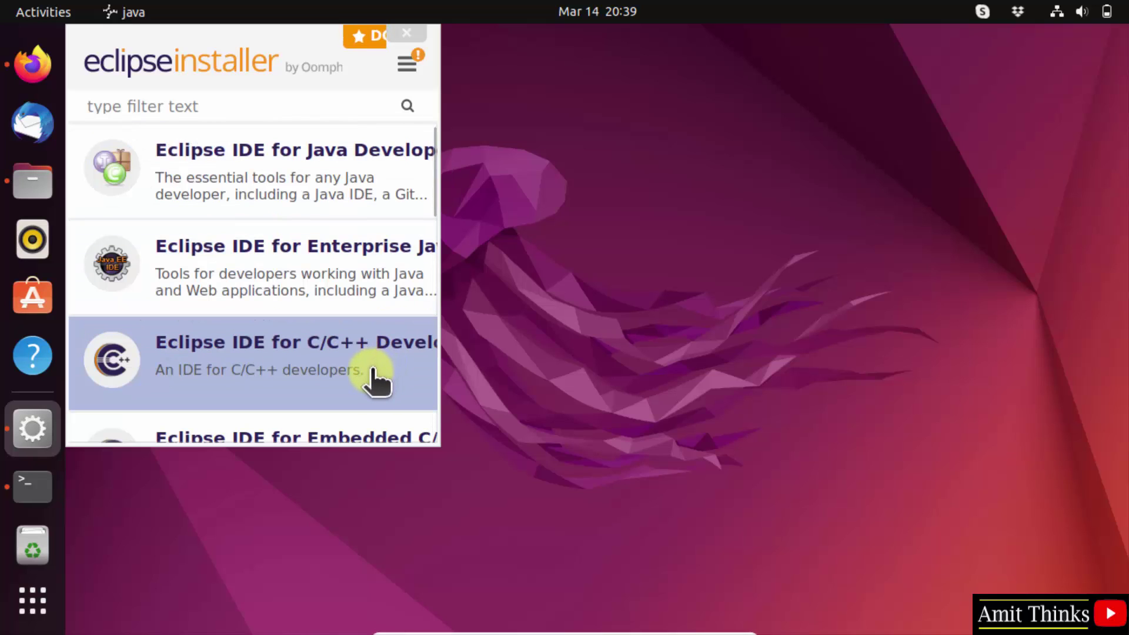
left_click(374, 379)
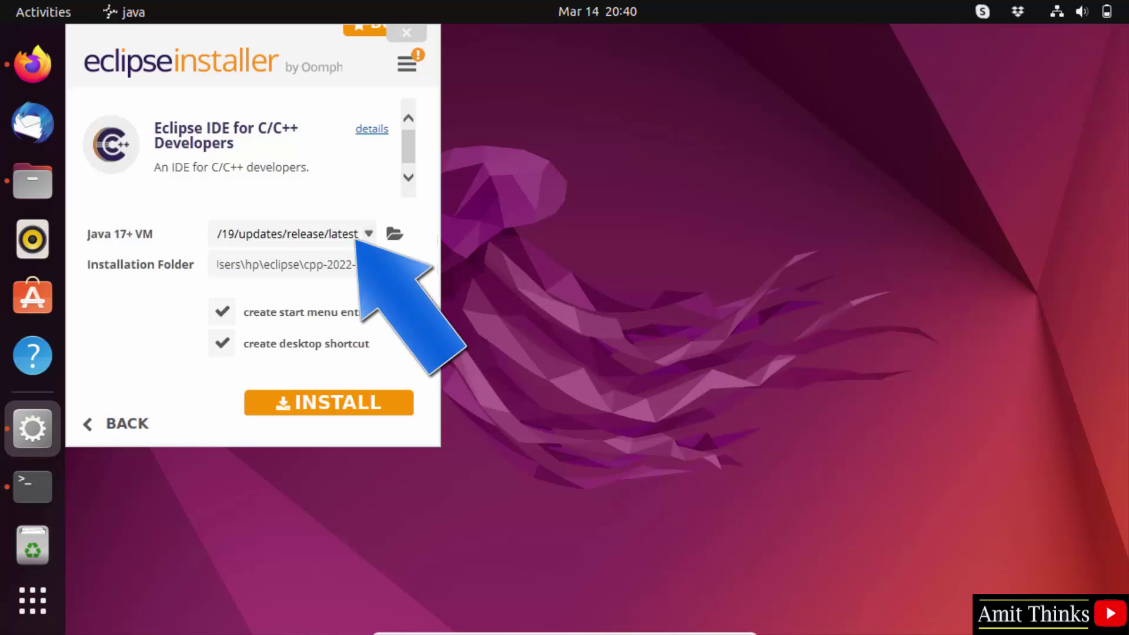
left_click(368, 234)
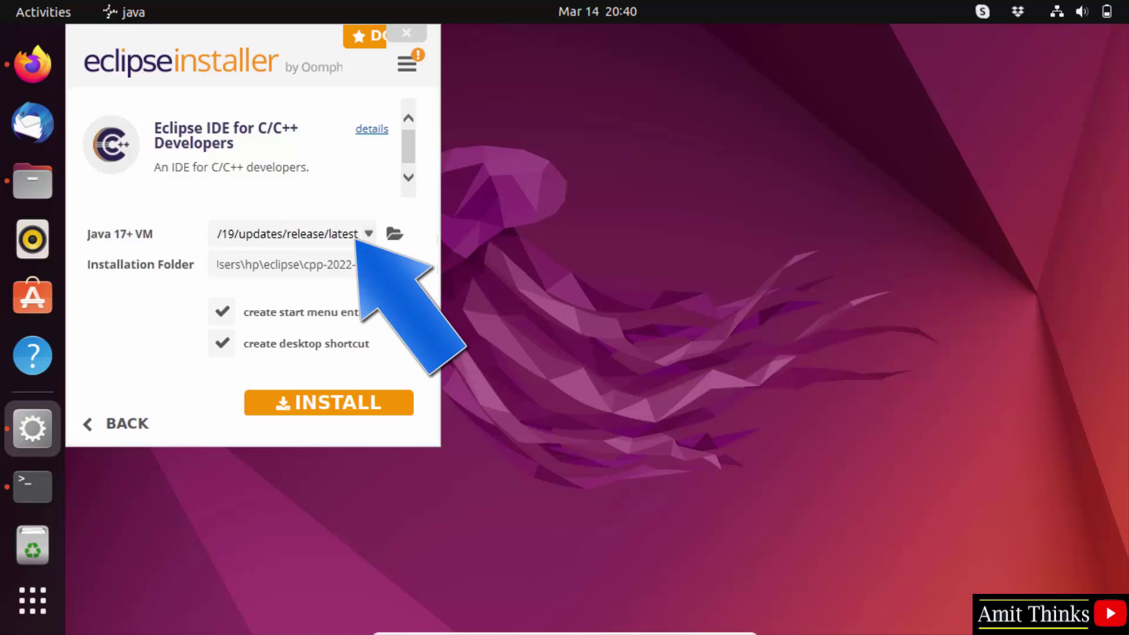
left_click(440, 264)
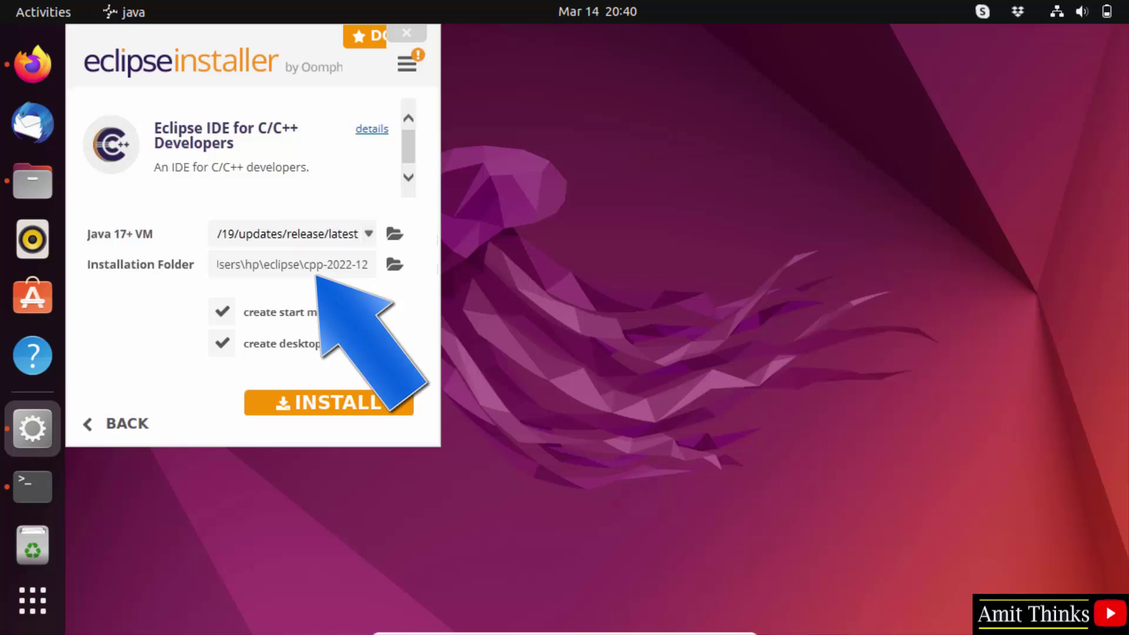
Install the C/C++ package, accepting the Eclipse Foundation user agreement.
left_click(332, 414)
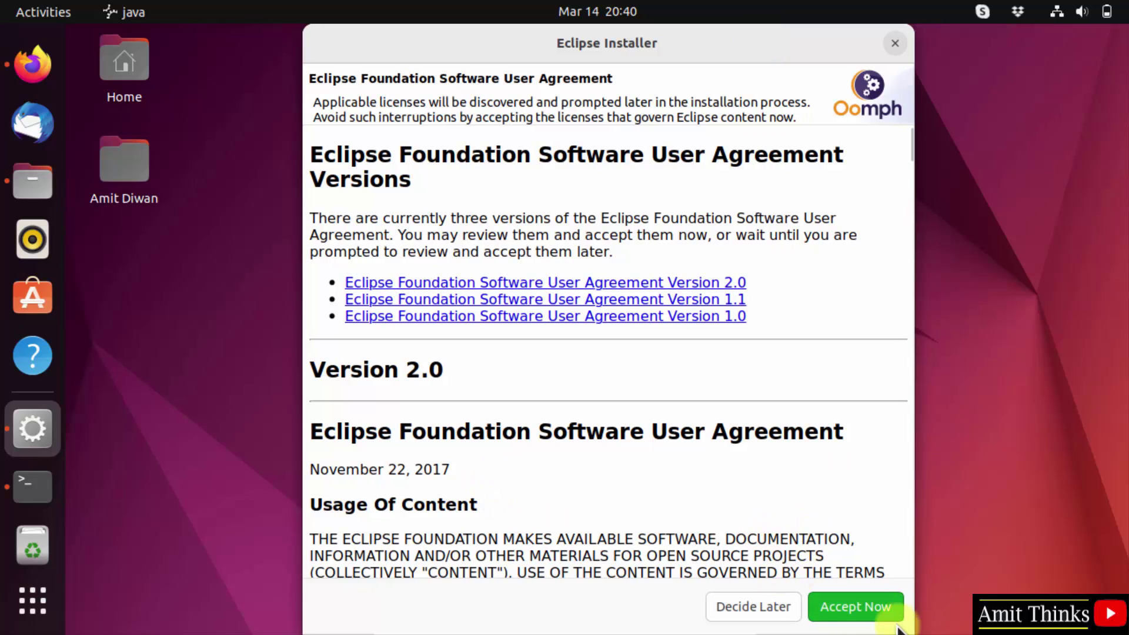
left_click(856, 607)
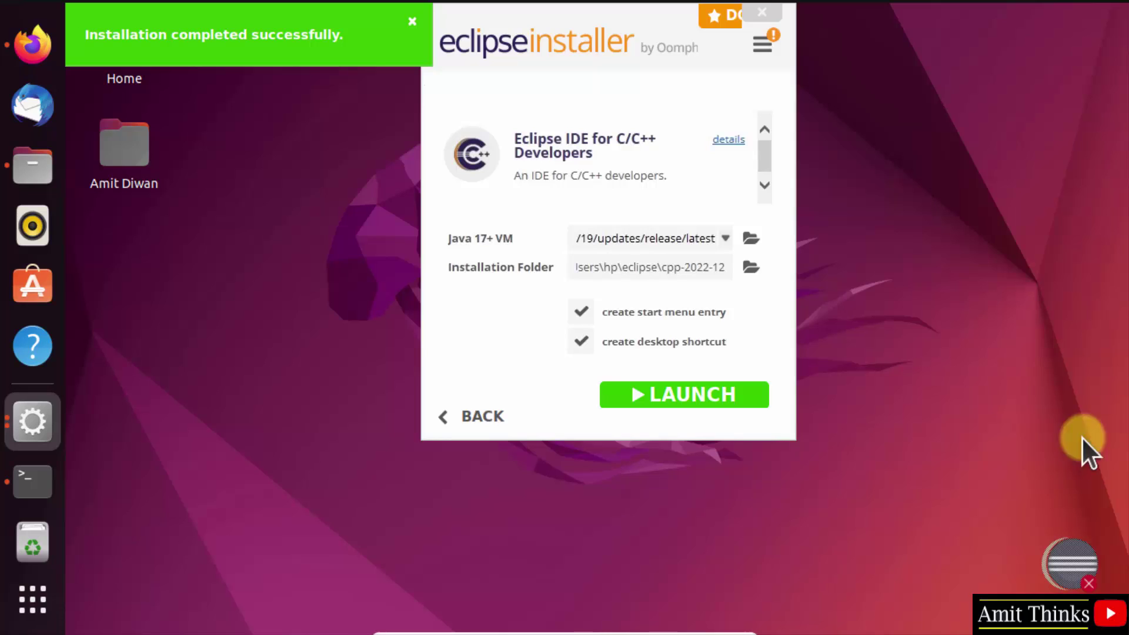
Launch the installed IDE and set eclipse-workspace as the default workspace.
left_click(711, 398)
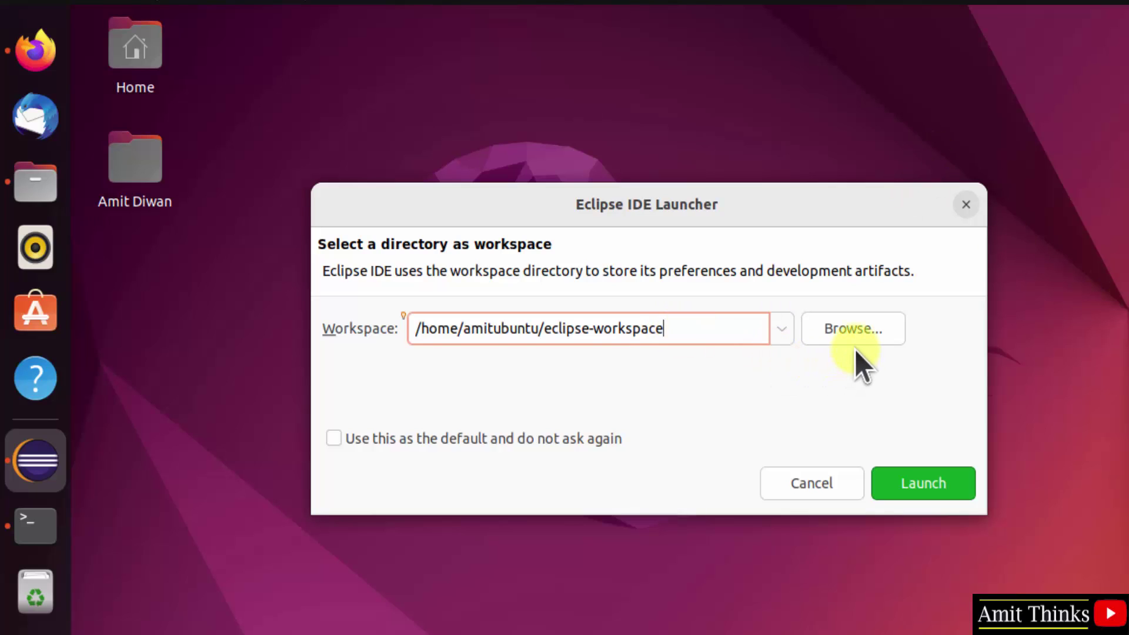
left_click(503, 440)
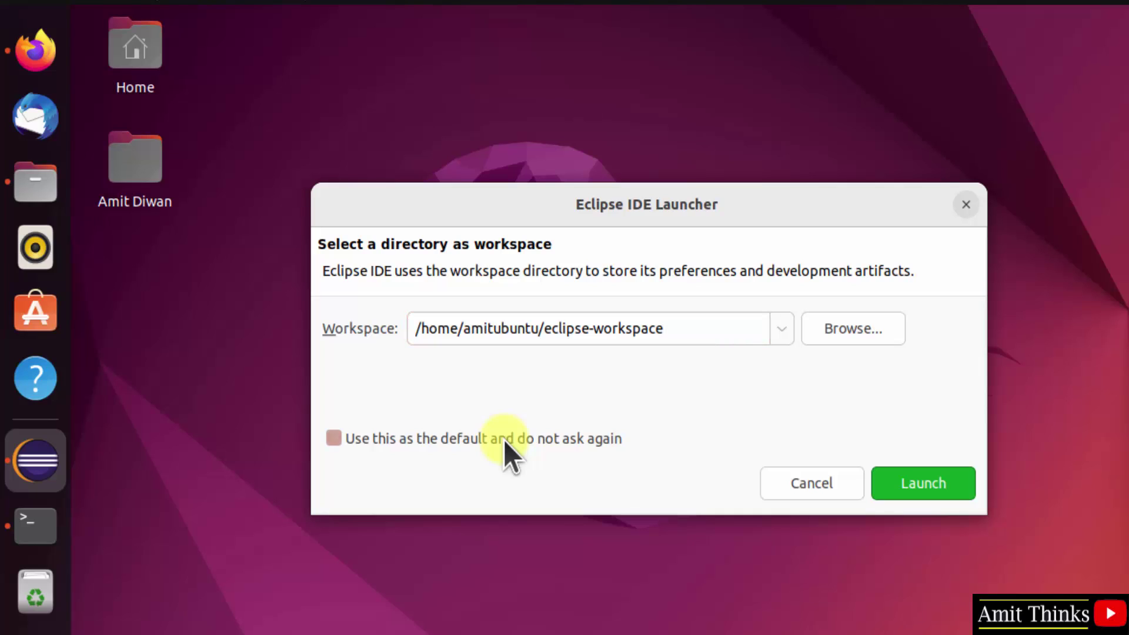